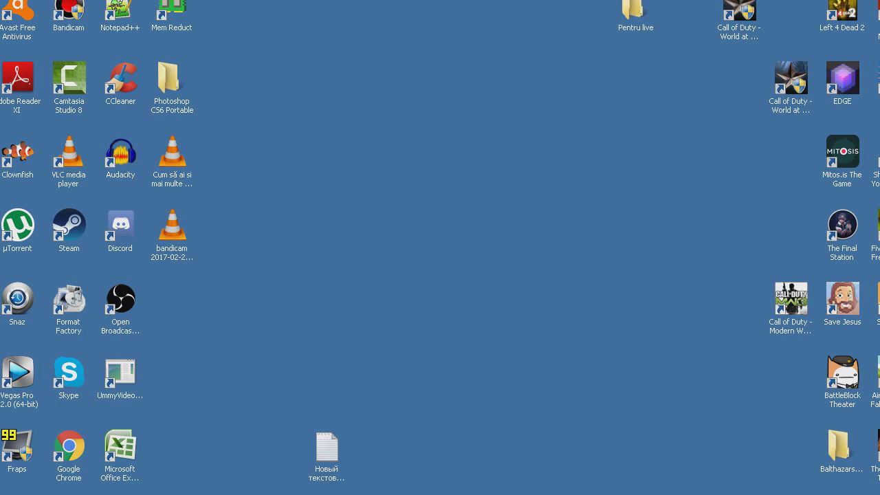
- Open Steam from the desktop and show the game library
double_click(66, 215)
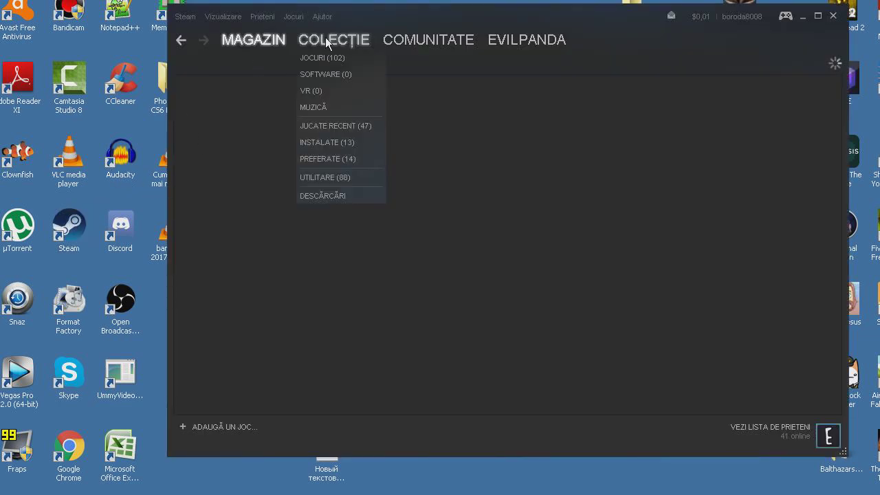
click(325, 38)
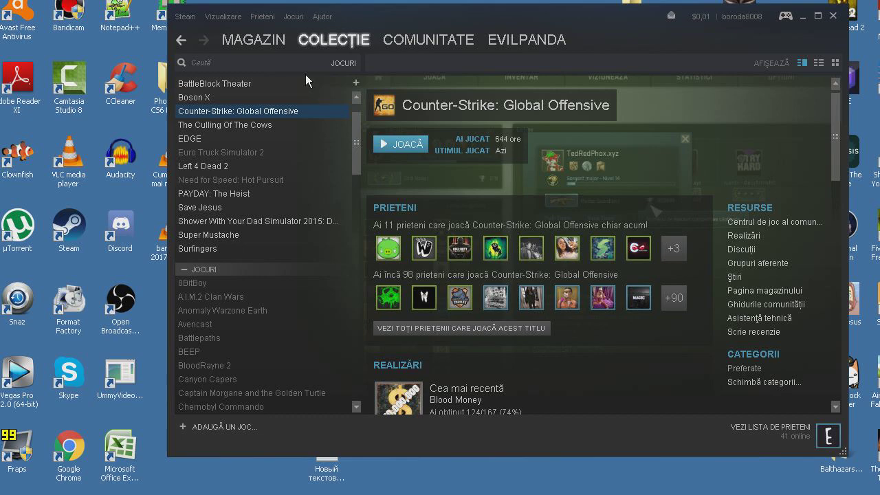
- Look over the interface page of the Steam settings, including the language choice, and cancel without changes
click(180, 16)
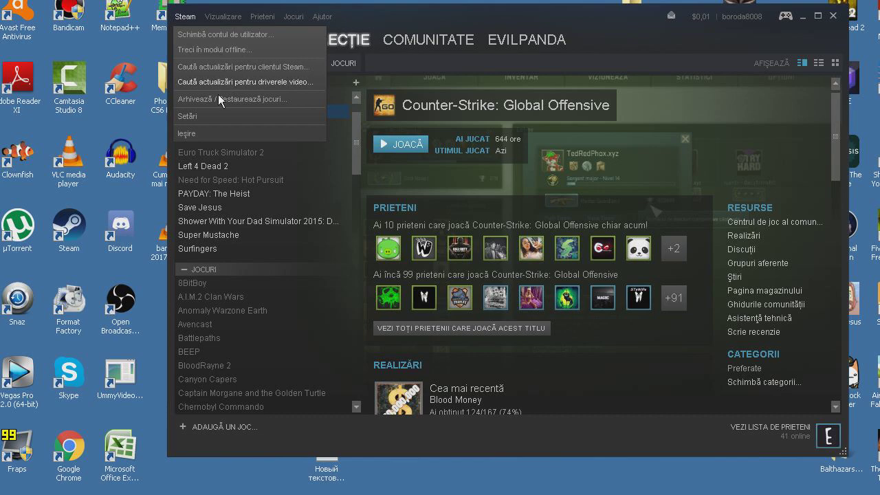
click(183, 16)
click(184, 16)
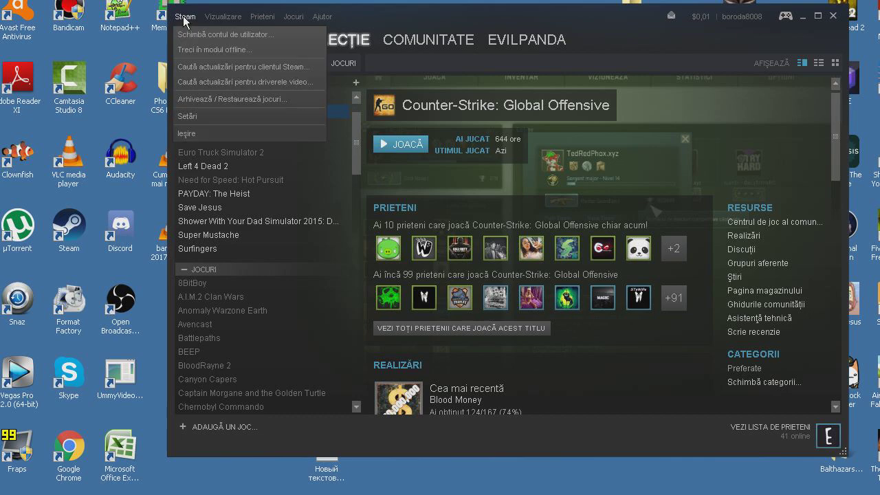
click(196, 110)
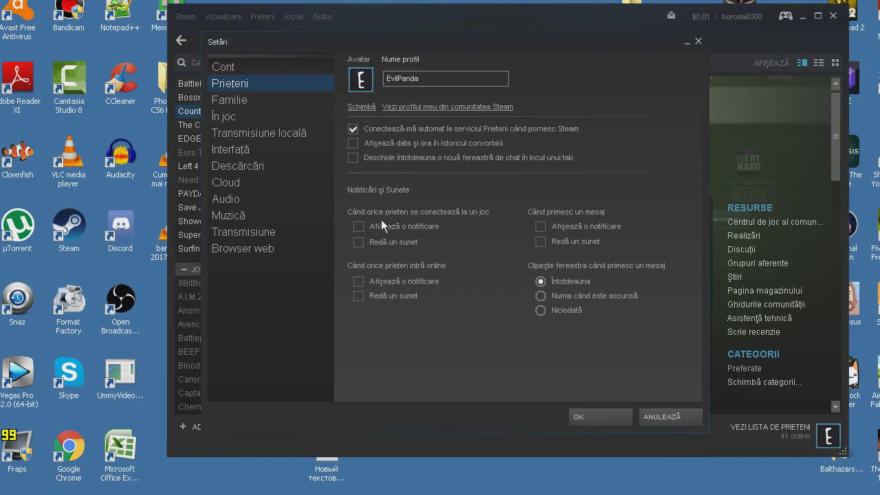
click(230, 151)
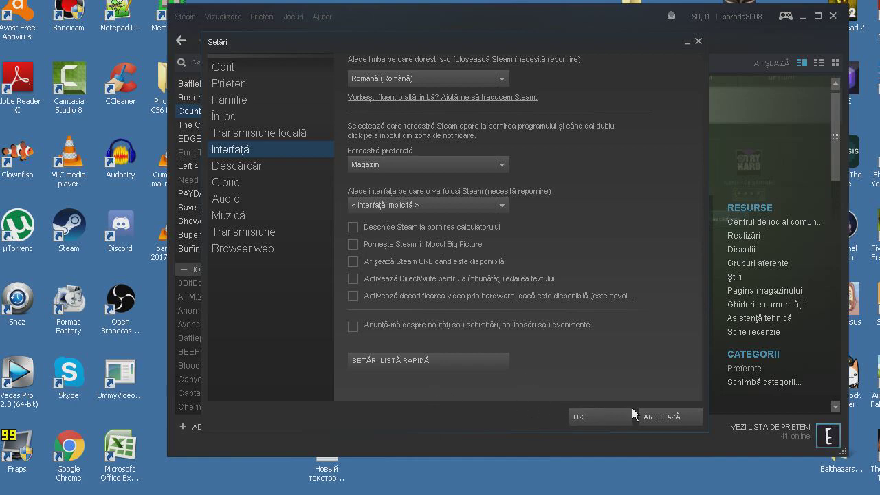
click(648, 415)
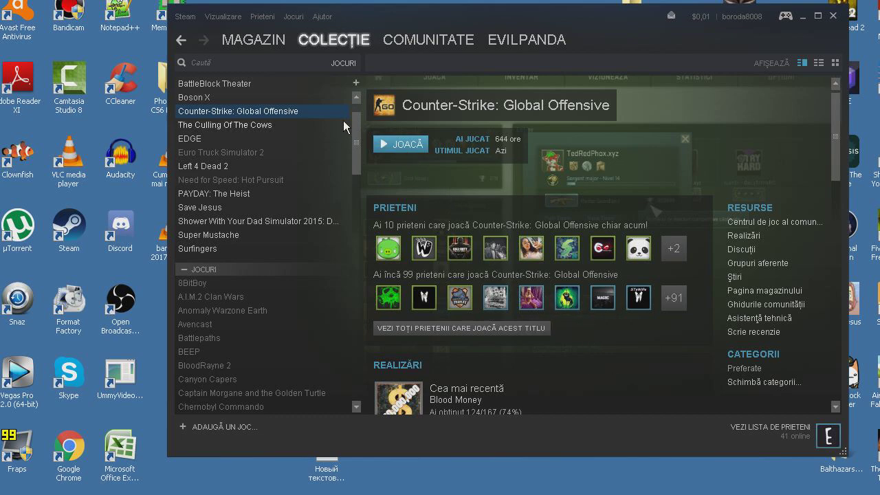
right_click(279, 112)
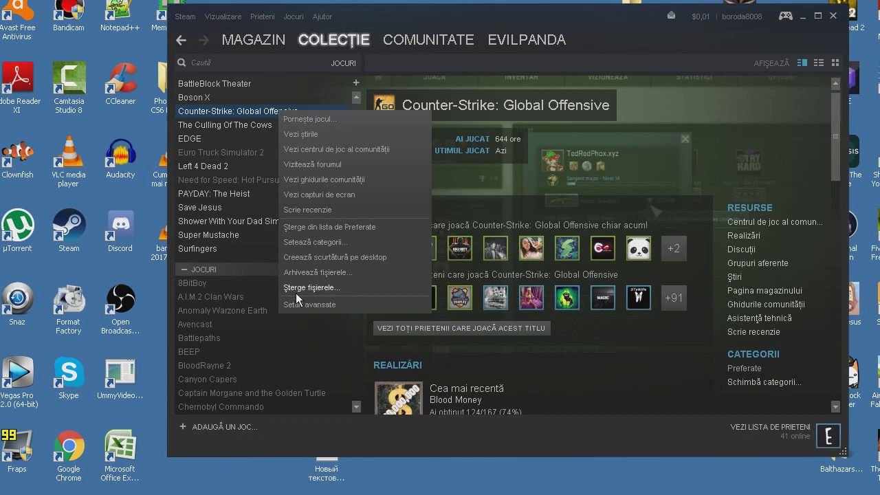
click(475, 180)
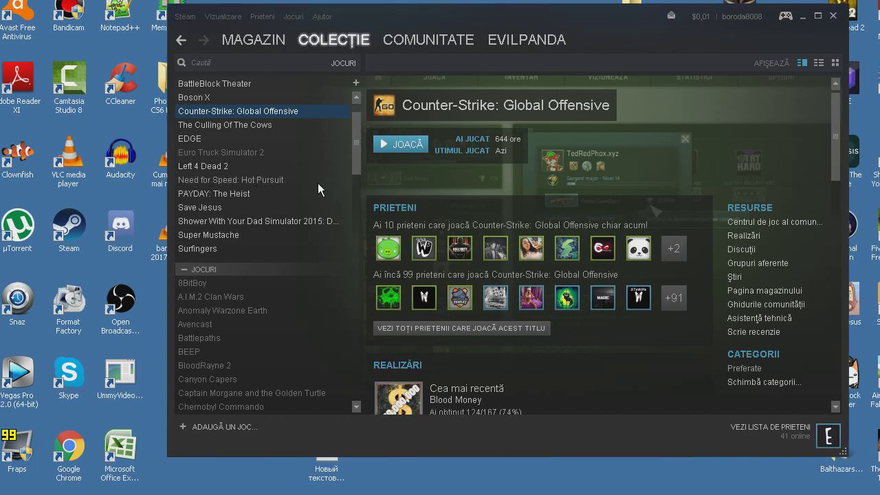
- Look in the steam\steamapps\common folder on drive D: in Windows Explorer, and close the window
key(super+e)
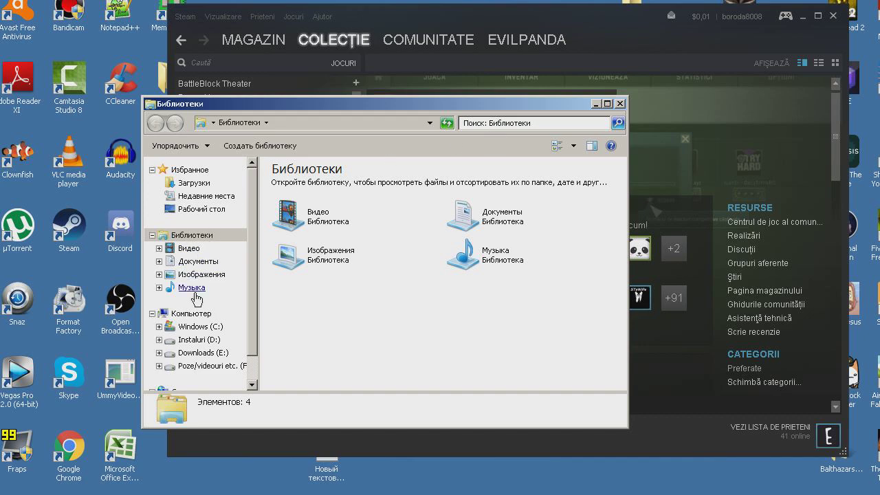
click(199, 340)
click(314, 222)
key(s)
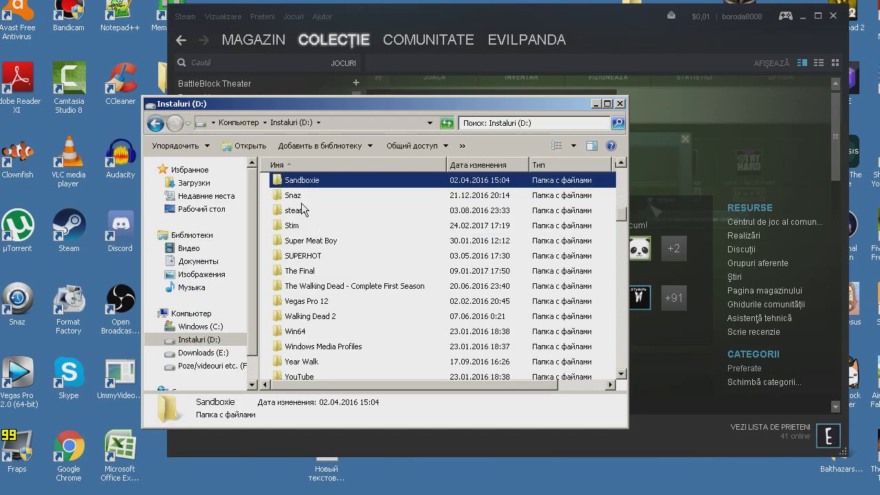
double_click(303, 209)
click(296, 185)
double_click(296, 185)
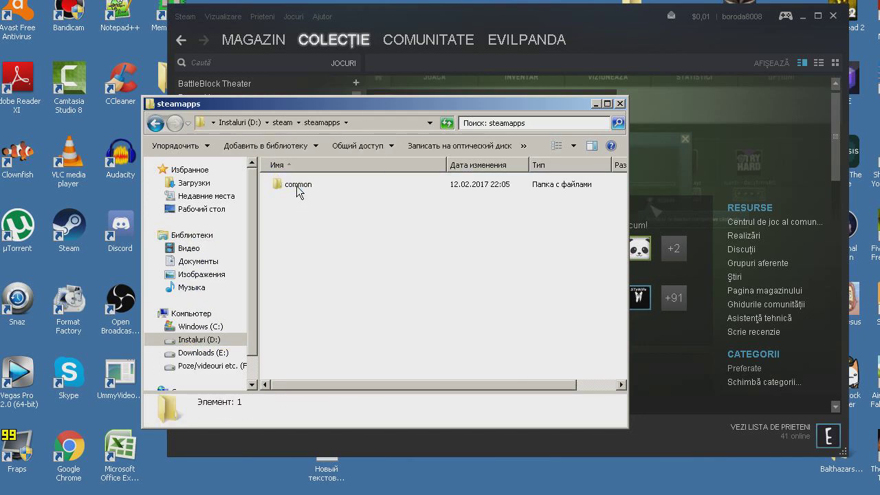
click(297, 185)
double_click(297, 186)
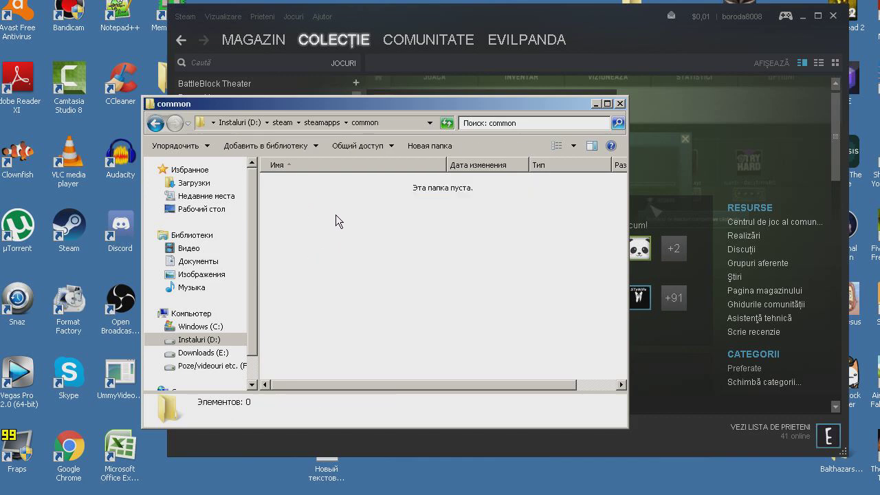
drag(355, 235, 330, 203)
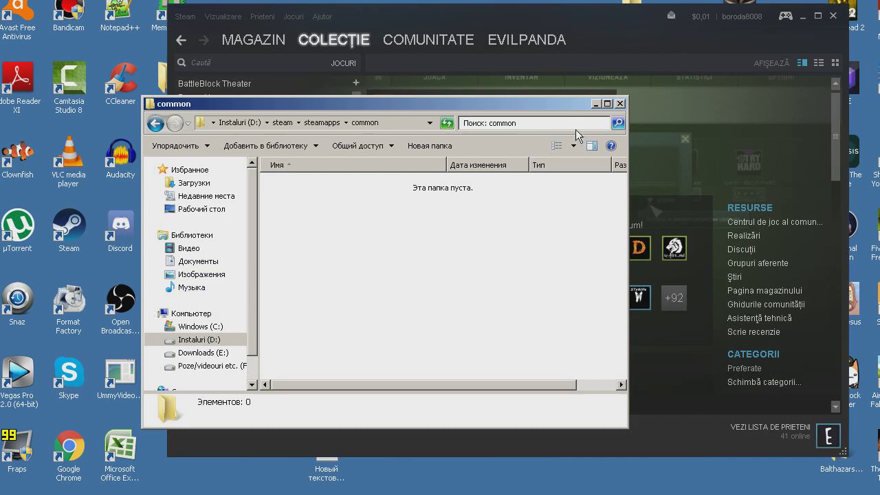
click(621, 104)
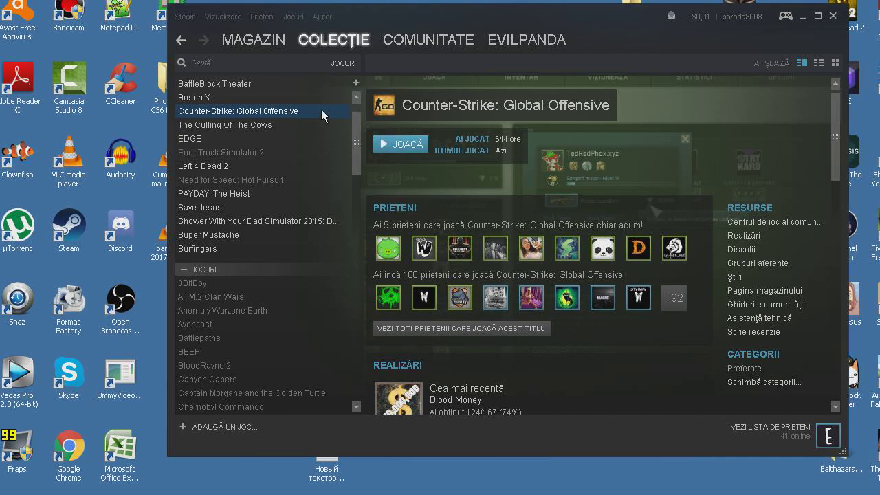
- Open the launch options of Counter-Strike: Global Offensive from the game's advanced settings
right_click(294, 114)
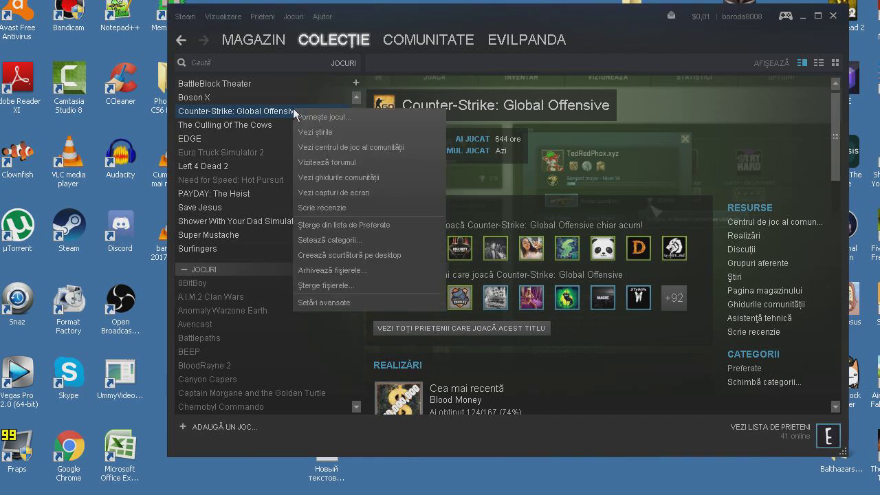
click(309, 303)
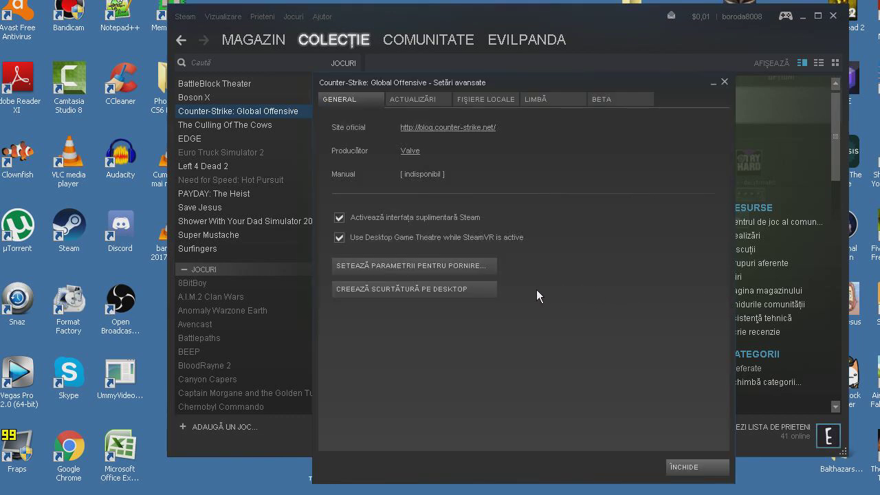
click(444, 272)
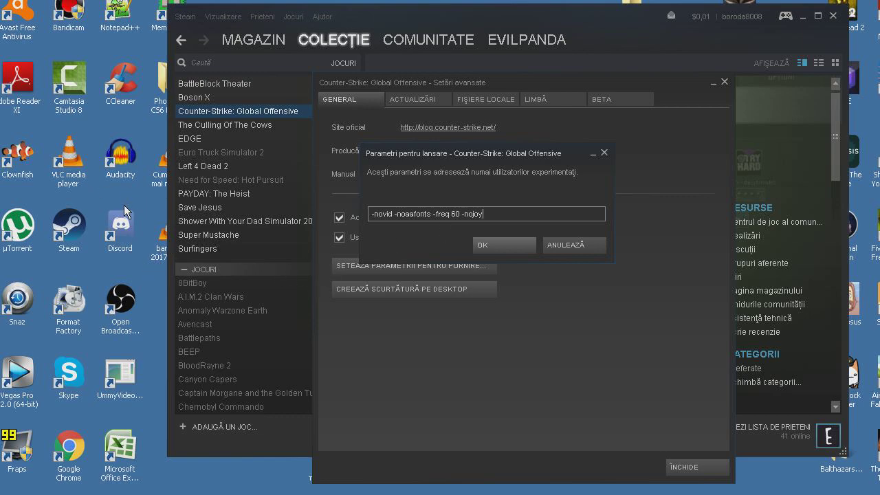
- Open the advanced monitor settings from the Windows screen resolution page and inspect the monitor's driver properties
right_click(91, 185)
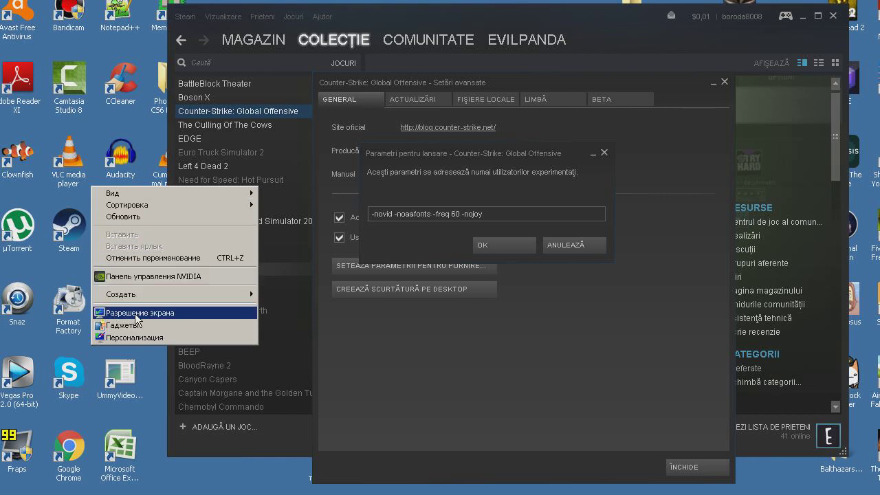
click(104, 314)
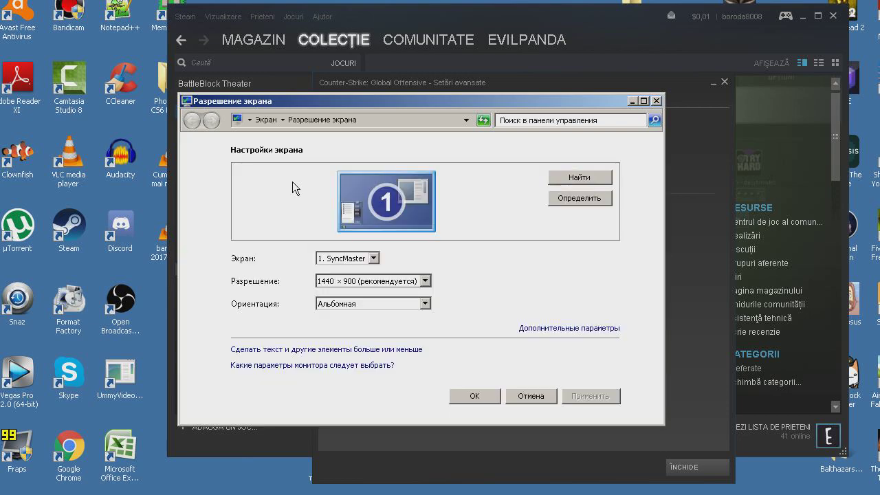
click(536, 331)
click(255, 131)
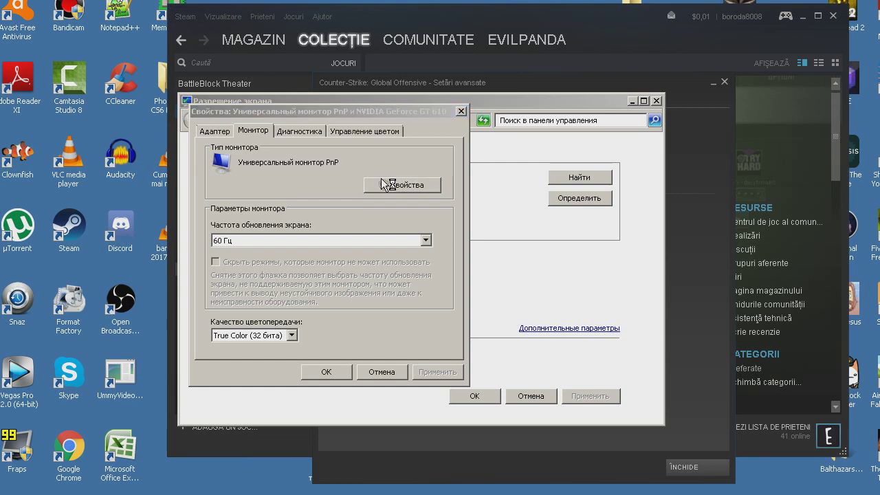
click(267, 177)
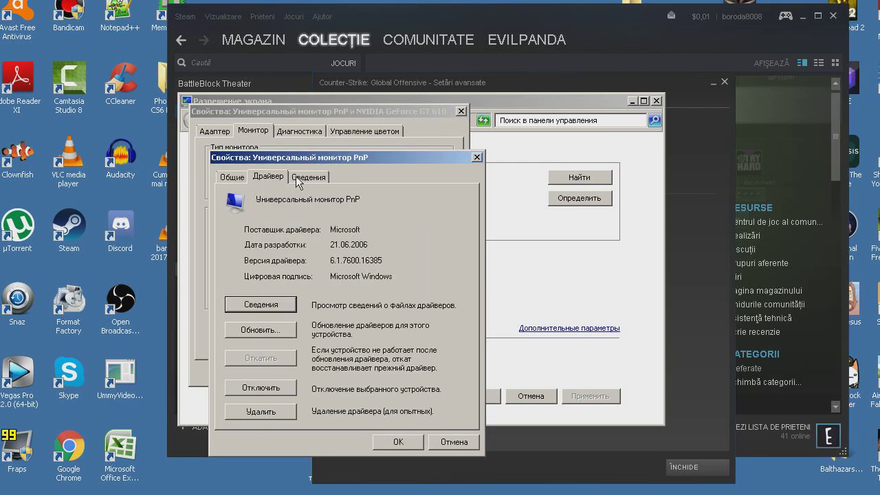
click(475, 157)
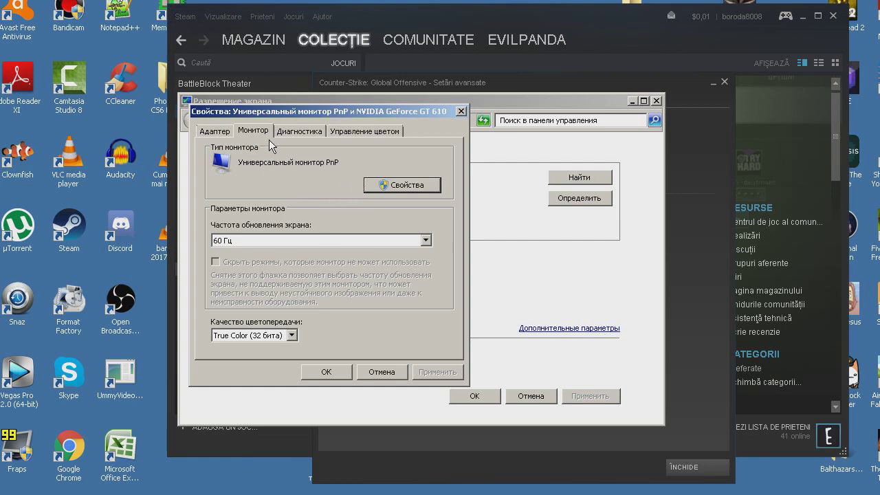
- Check the refresh rates offered for the monitor and close the display settings without changes
click(220, 242)
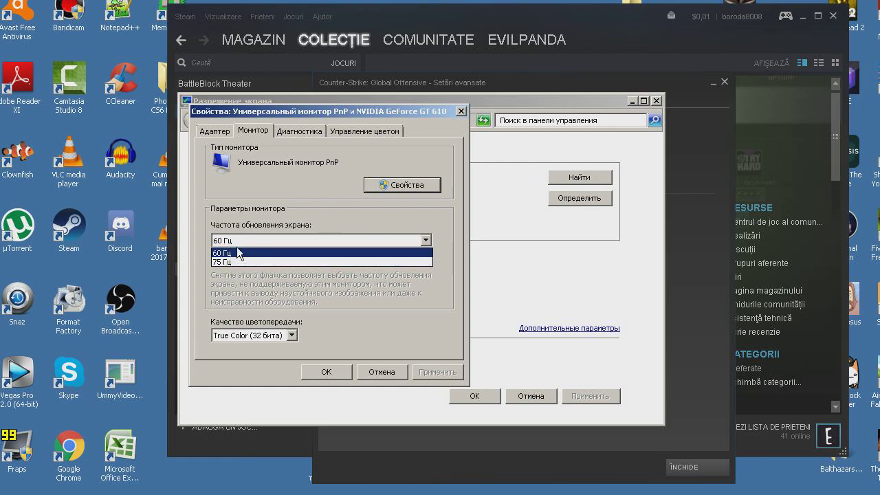
click(235, 239)
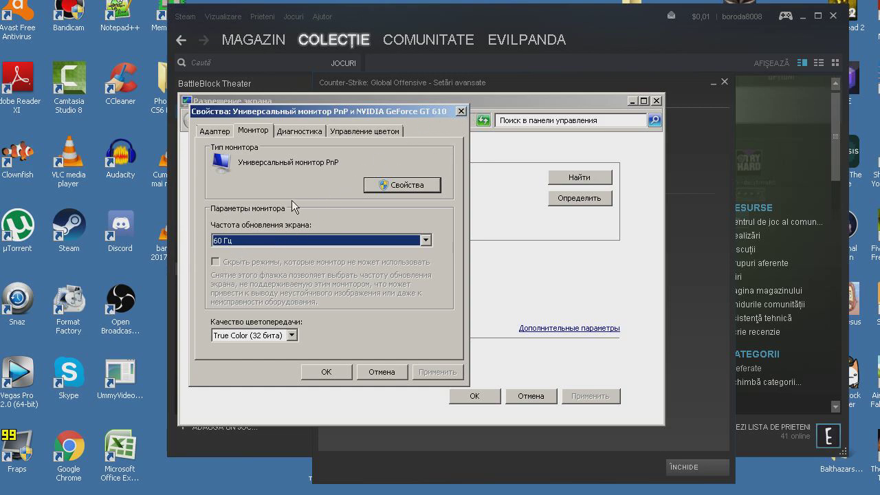
click(459, 112)
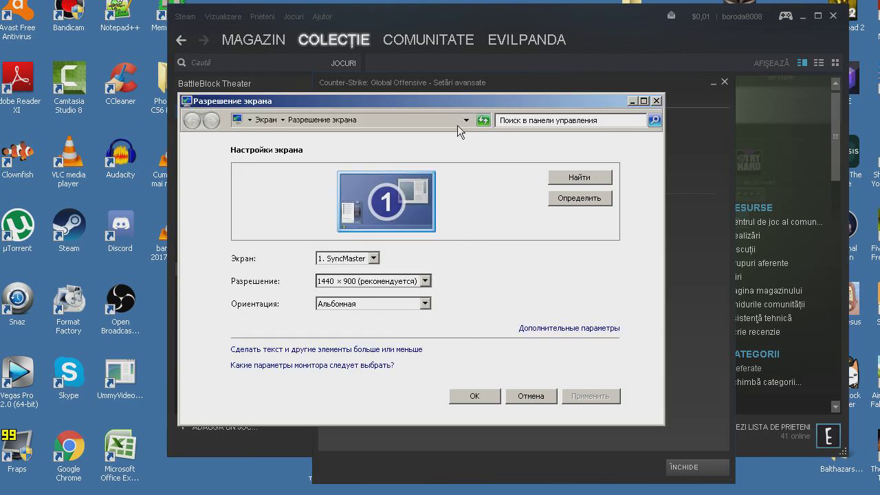
click(655, 100)
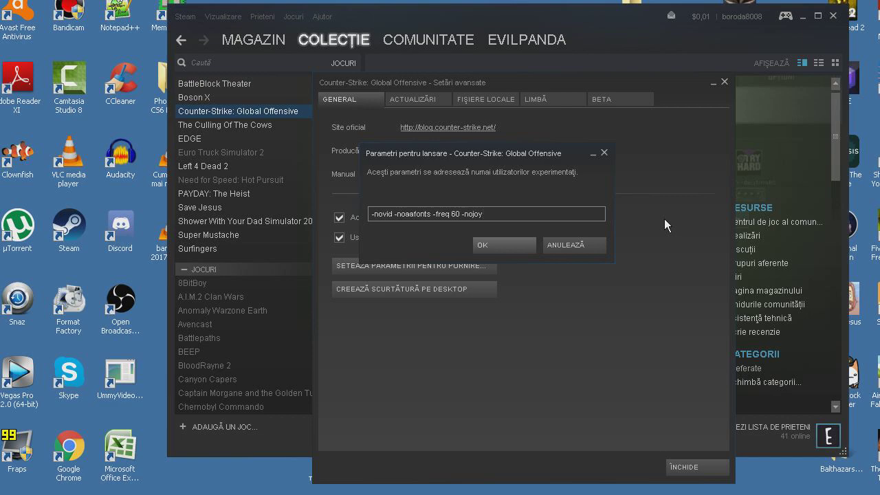
- Cancel the launch options dialog, close the game's advanced settings and minimise Steam
click(557, 241)
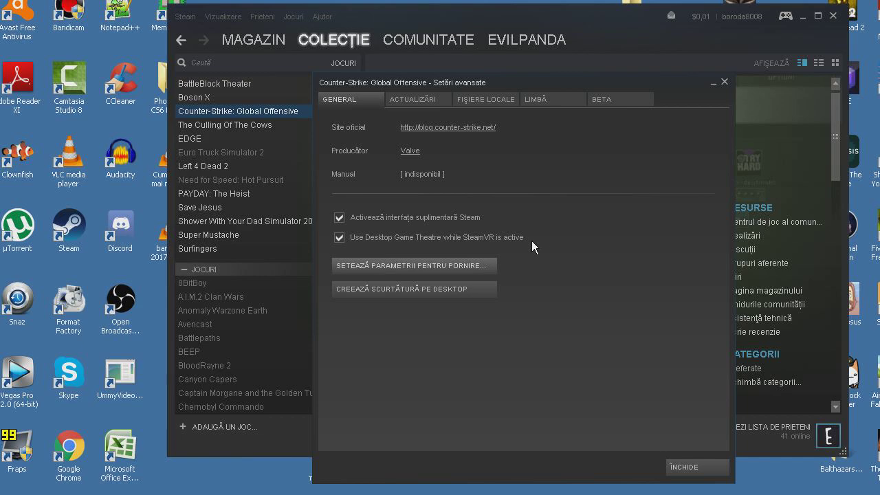
click(726, 82)
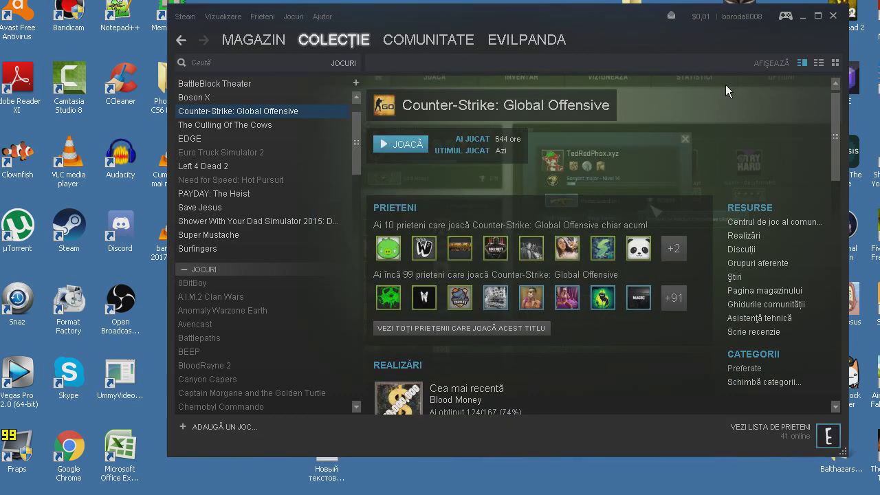
click(800, 22)
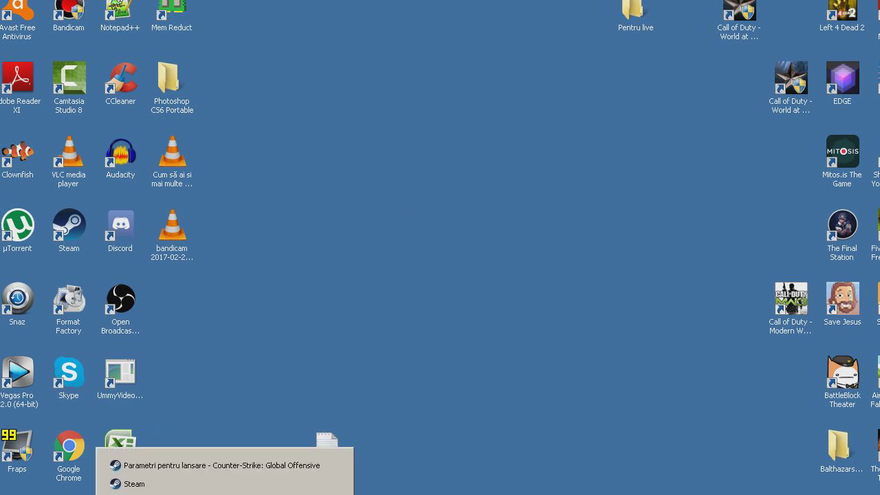
- Review the fps_max and r_eye console commands in the desktop text document, and close it with its changes saved
double_click(326, 450)
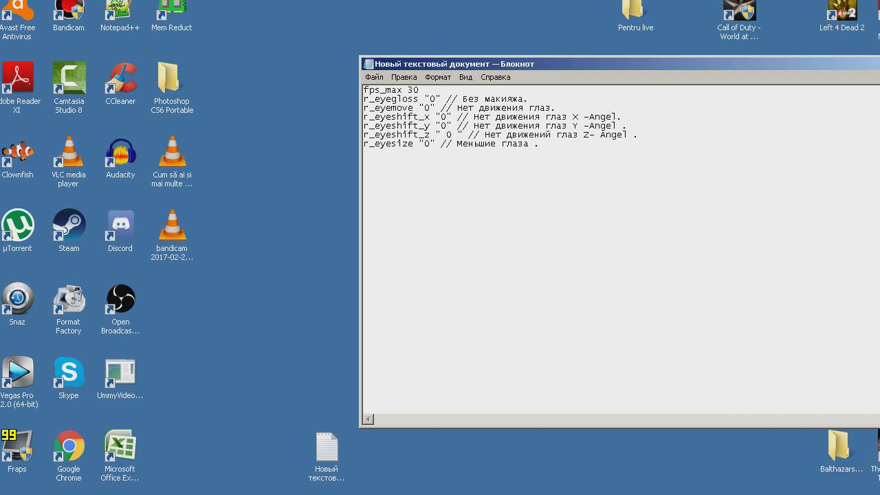
drag(364, 116, 397, 116)
click(415, 117)
drag(473, 117, 490, 117)
click(535, 117)
drag(690, 63, 536, 47)
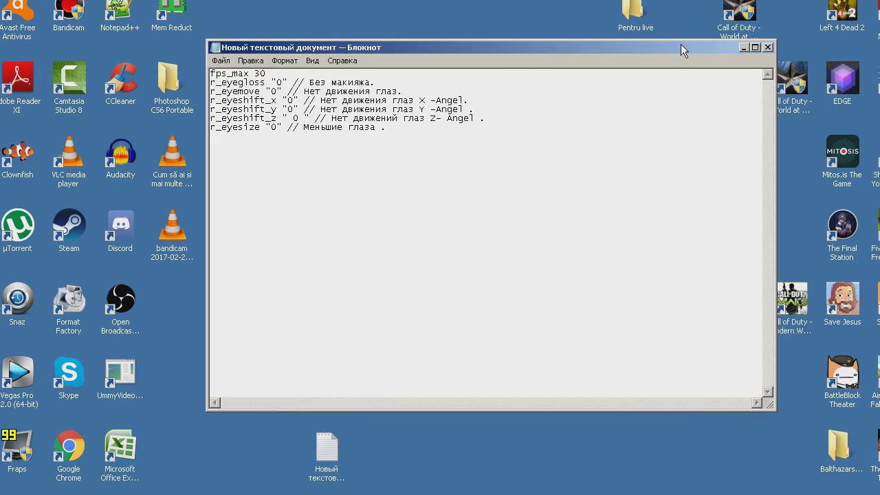
click(768, 48)
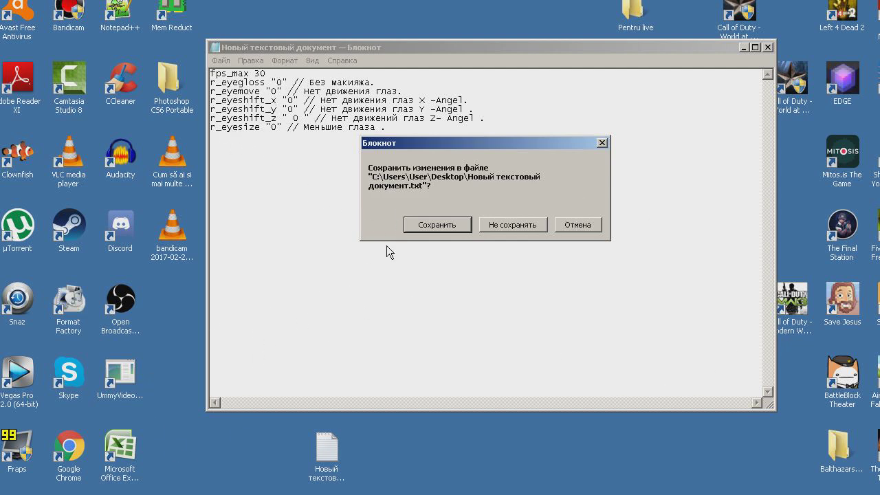
click(440, 225)
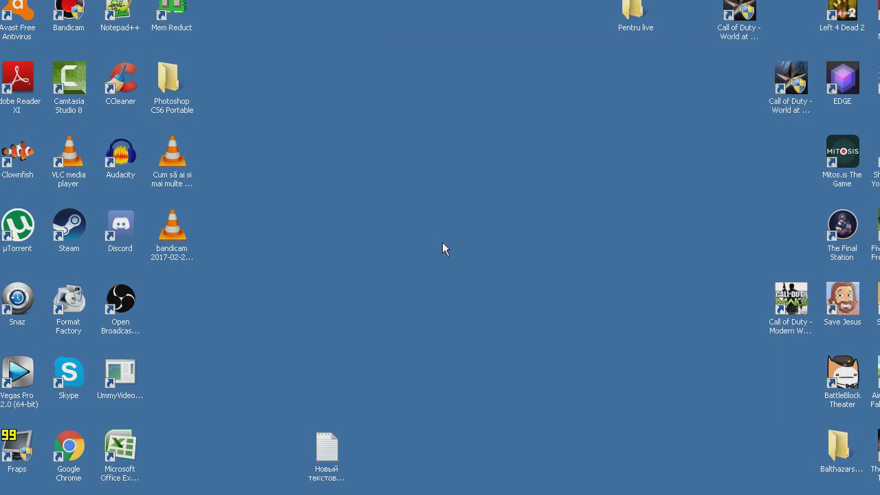